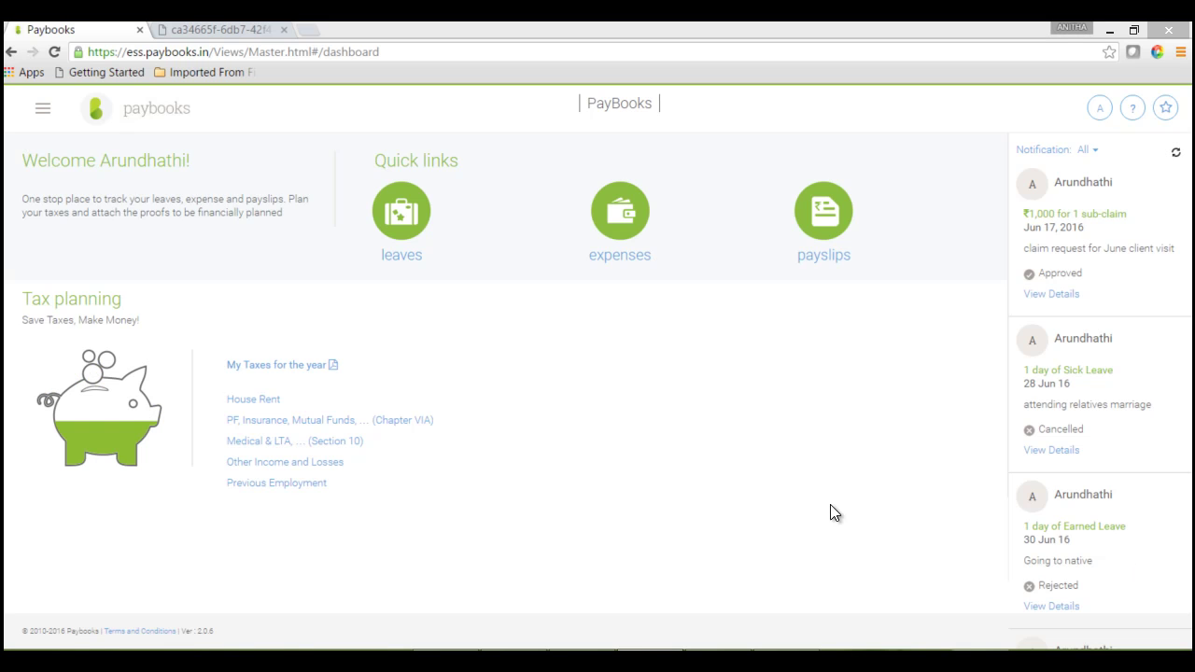
# Go to the FBP section through the main navigation menu.
pyautogui.click(51, 108)
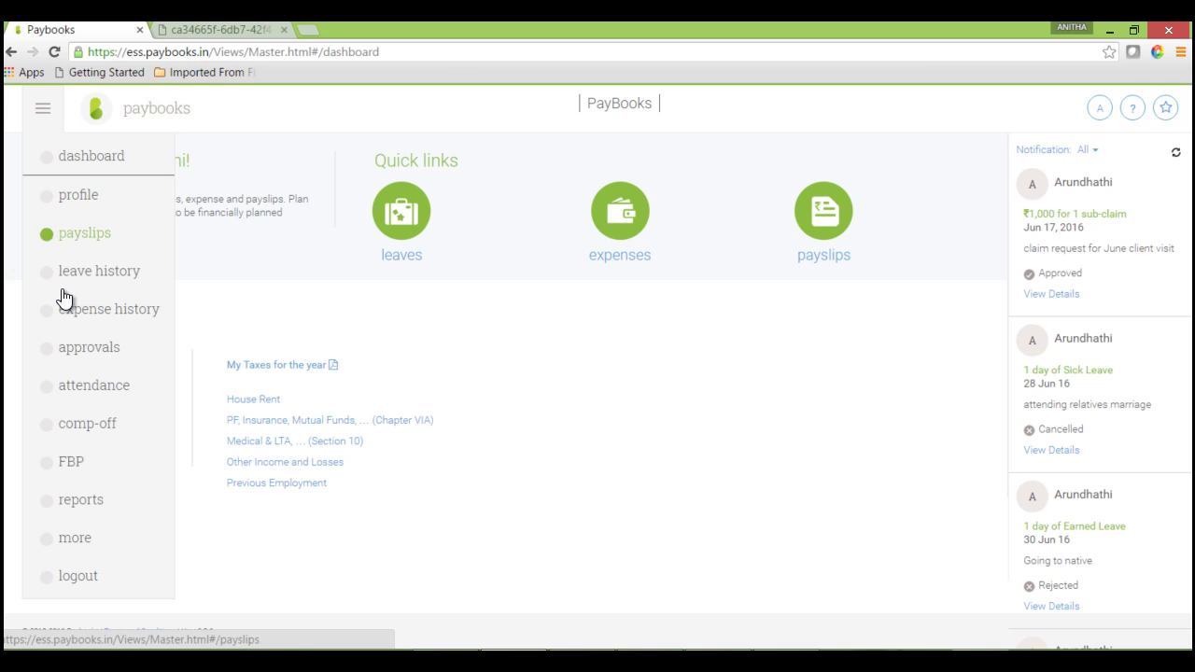
pyautogui.click(70, 467)
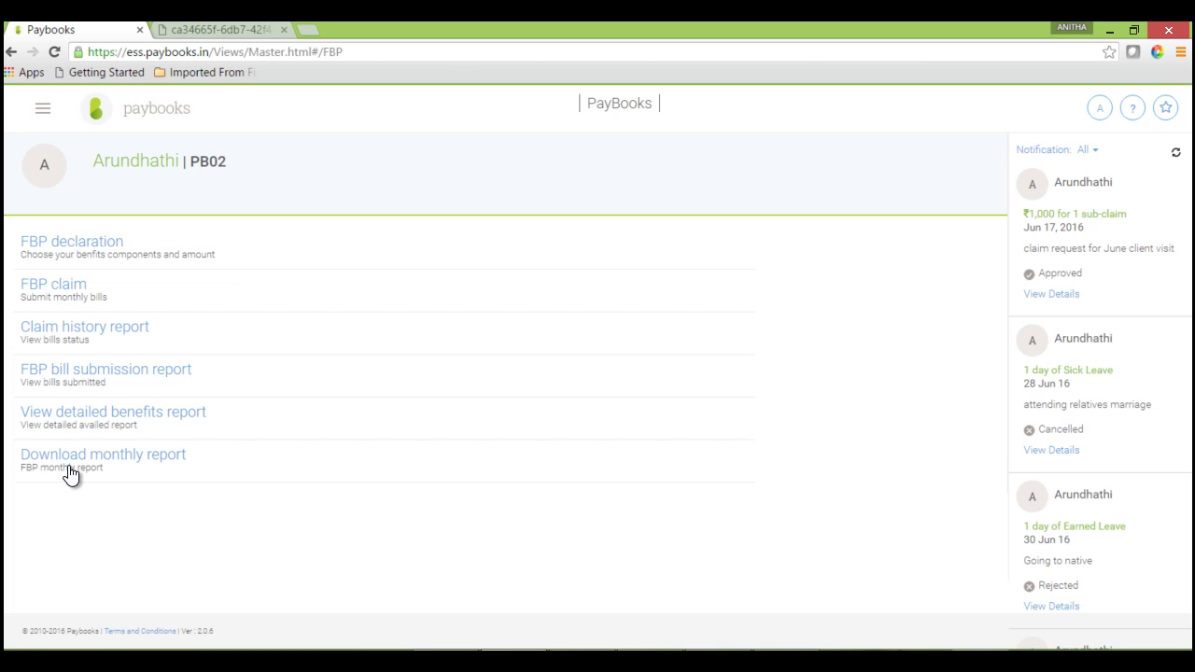
# Save and submit the FBP declaration: ₹2,000 monthly telephone and ₹1,250 monthly medical reimbursement.
pyautogui.click(65, 248)
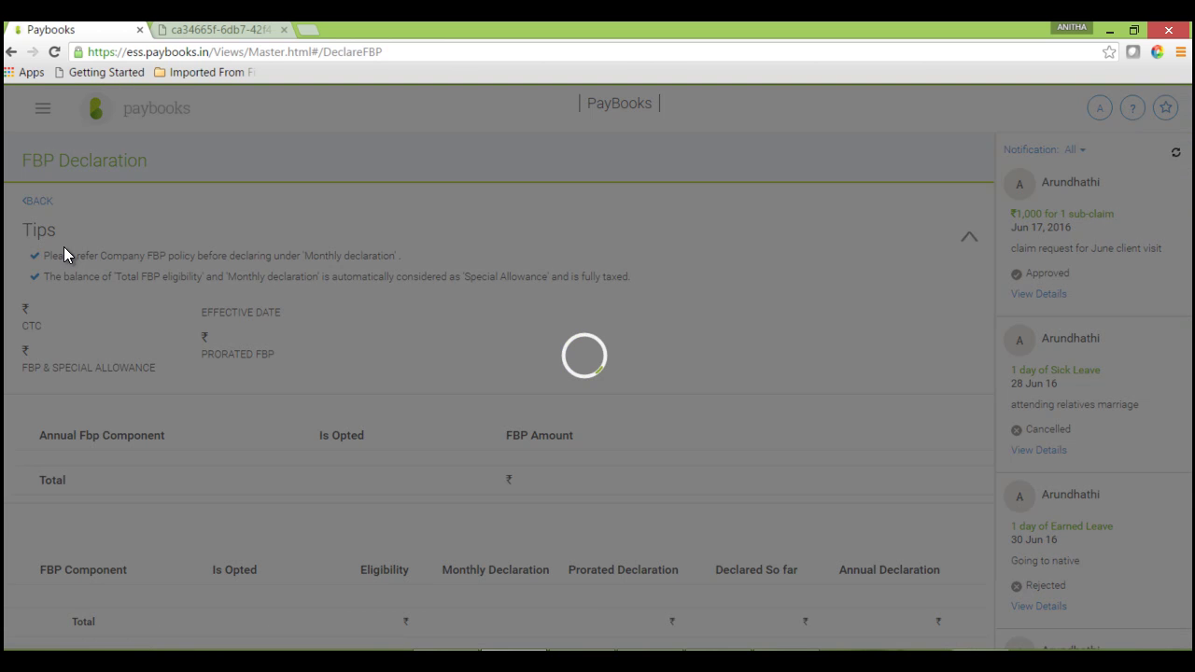
pyautogui.scroll(-2, 1189, 552)
pyautogui.scroll(-1, 1189, 552)
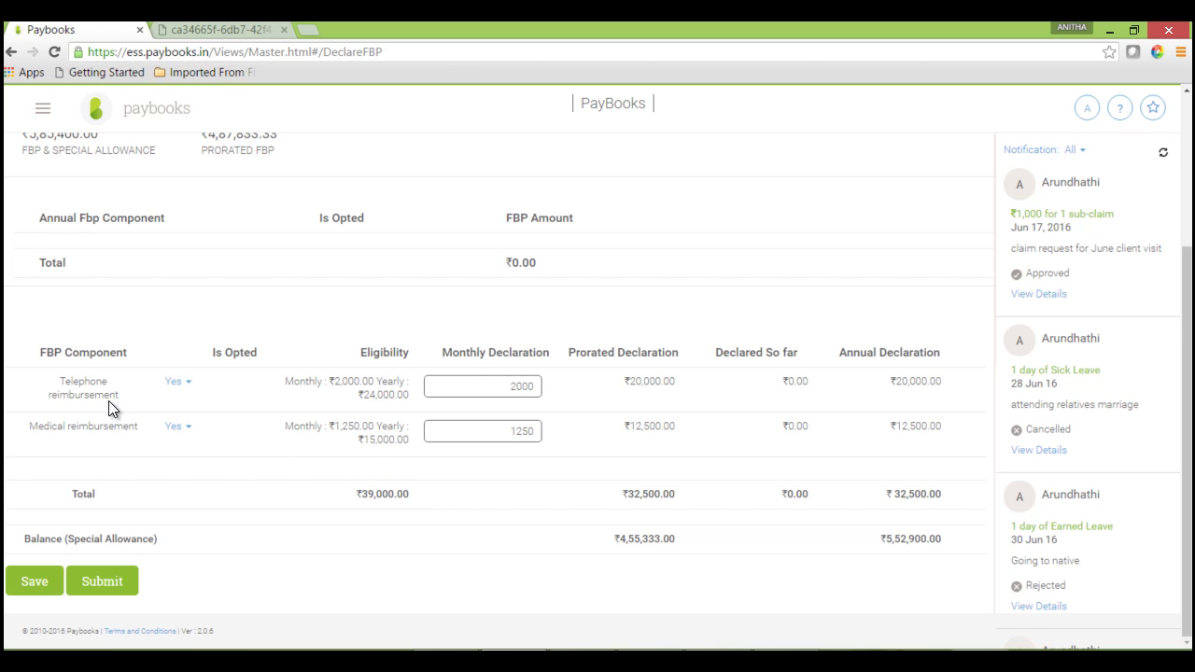
pyautogui.click(42, 576)
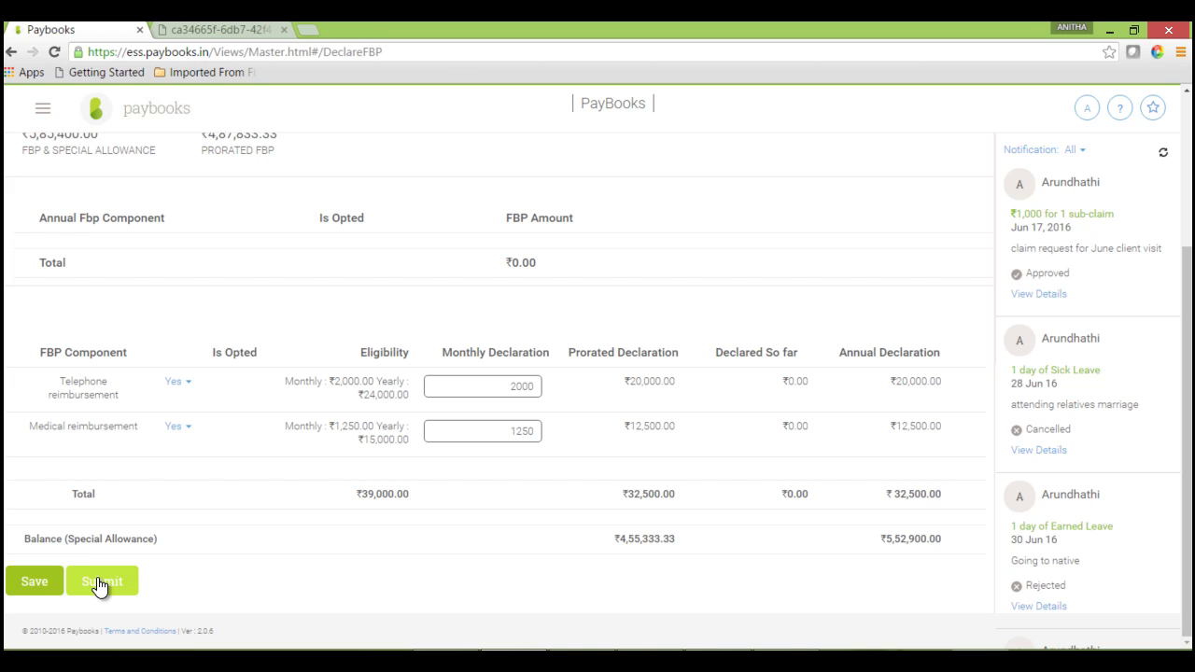
pyautogui.click(100, 582)
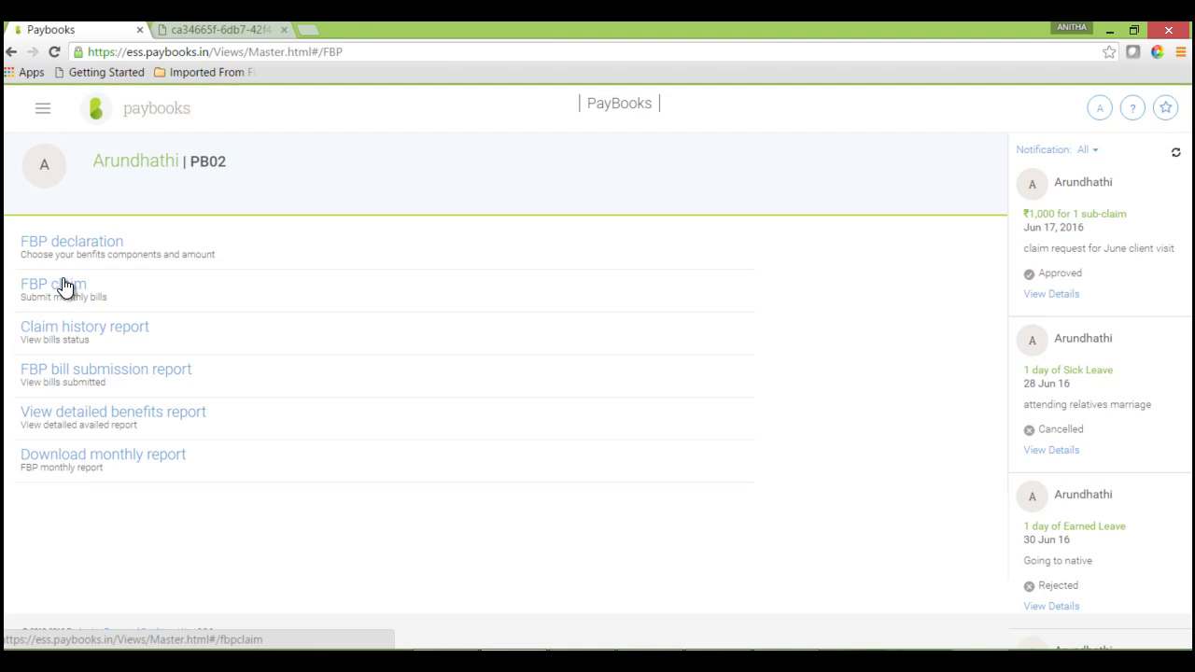
# Start a Medical reimbursement claim described 'Medical bill for June 16' with particulars 'Medical bills'.
pyautogui.click(63, 280)
pyautogui.click(213, 250)
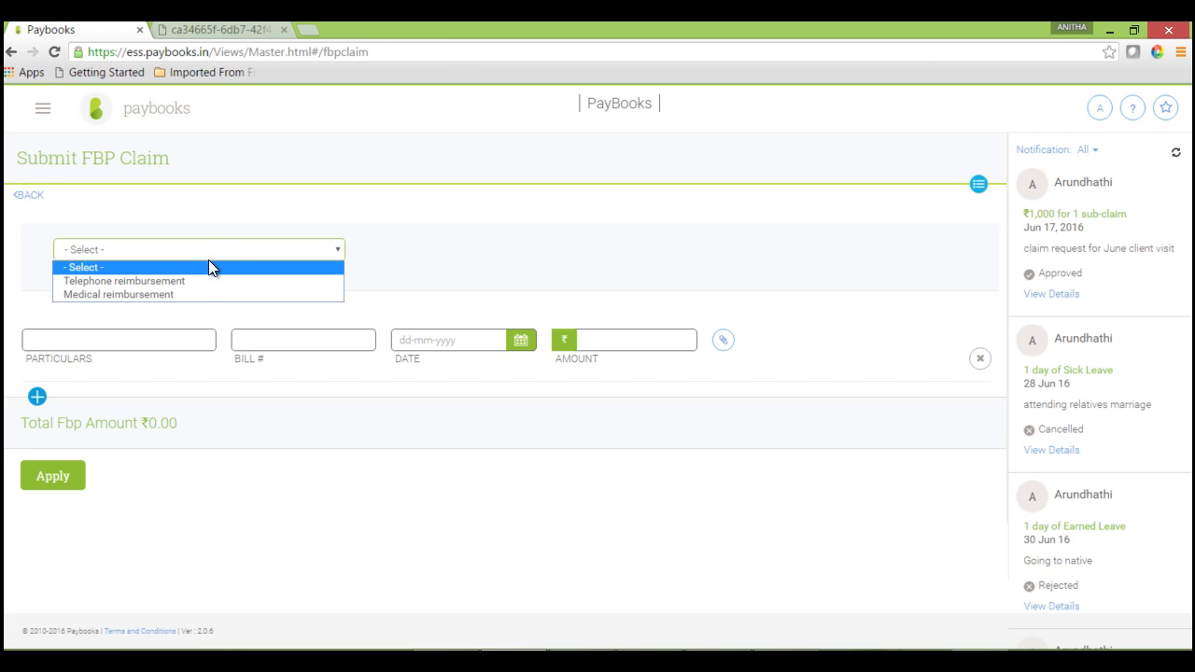
pyautogui.click(195, 293)
pyautogui.click(142, 380)
pyautogui.write('Medical bill for June 16')
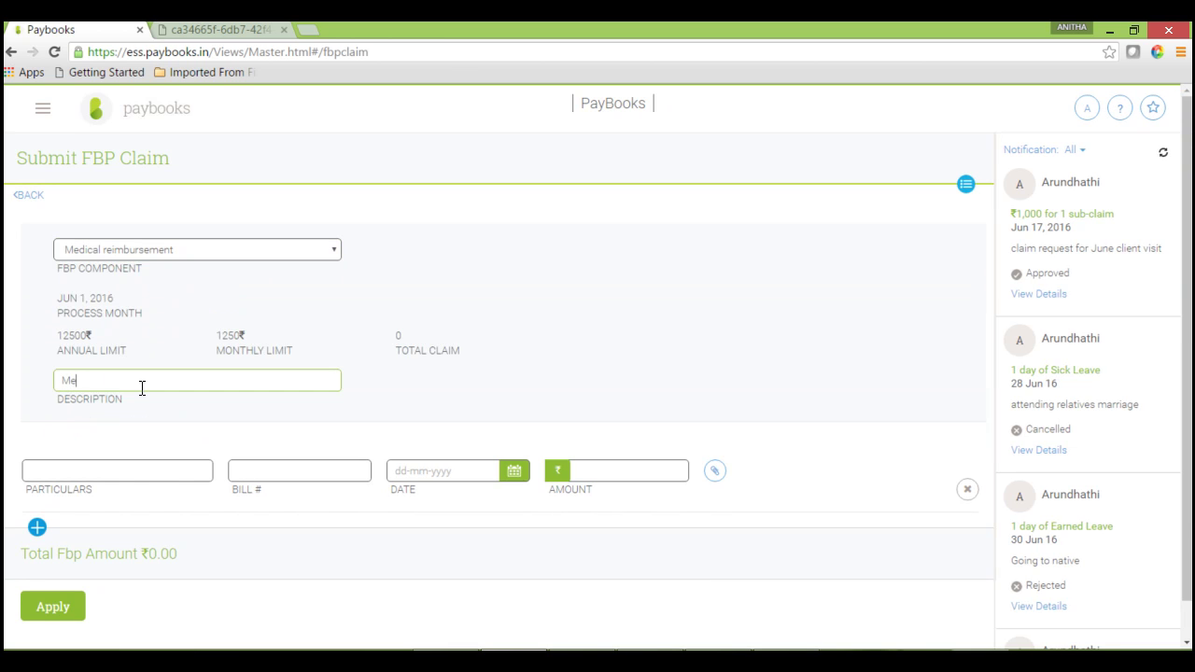
pyautogui.click(125, 472)
pyautogui.write('Medical bills')
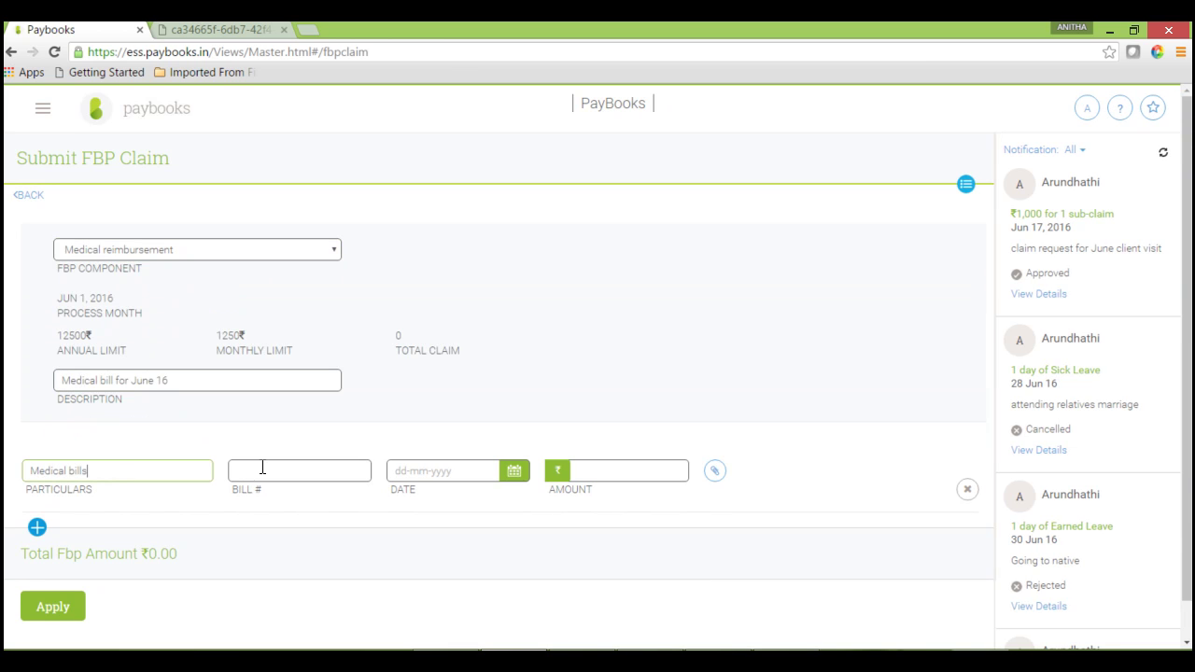
# Fill in bill number 689, bill date 15-06-2016 and amount 1250 on the claim line.
pyautogui.click(261, 471)
pyautogui.write('689')
pyautogui.click(424, 471)
pyautogui.click(466, 371)
pyautogui.click(597, 475)
pyautogui.write('1250')
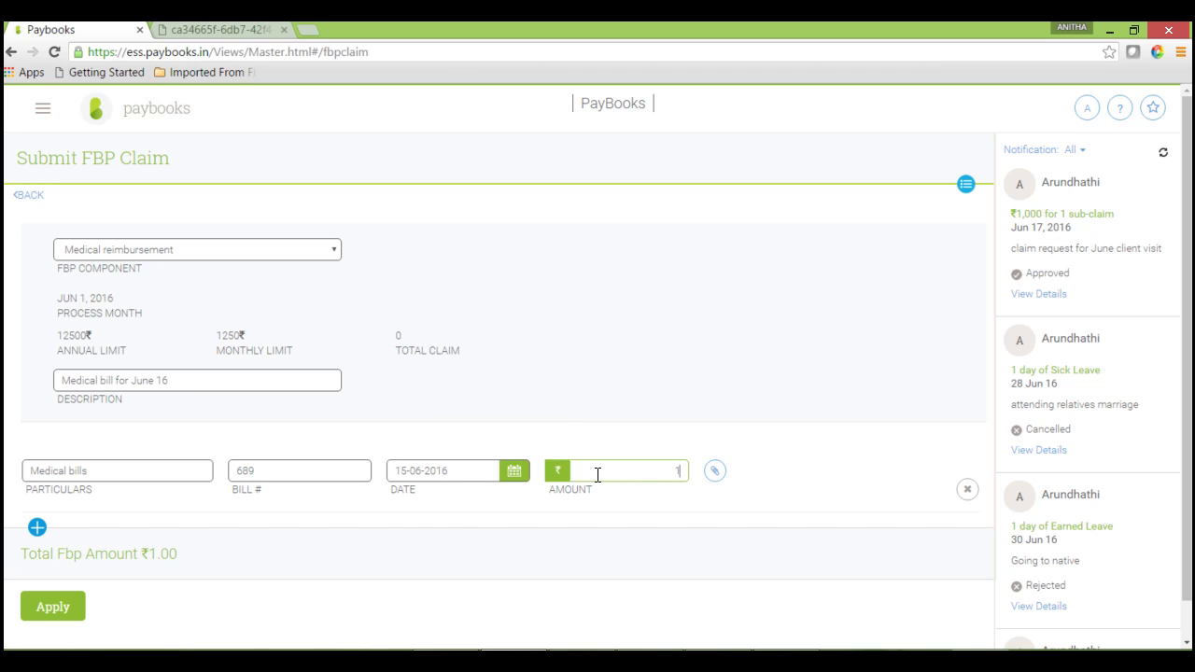
pyautogui.click(605, 528)
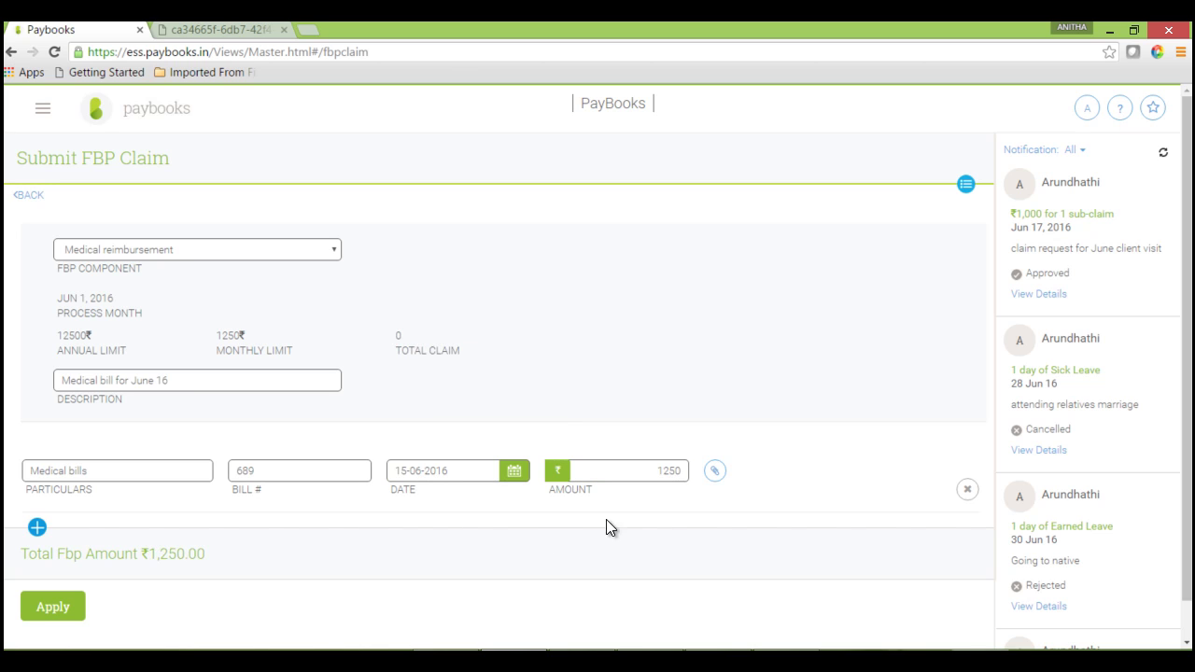
# Skip attaching a bill document, and remove an extra empty bill line after adding it.
pyautogui.click(713, 472)
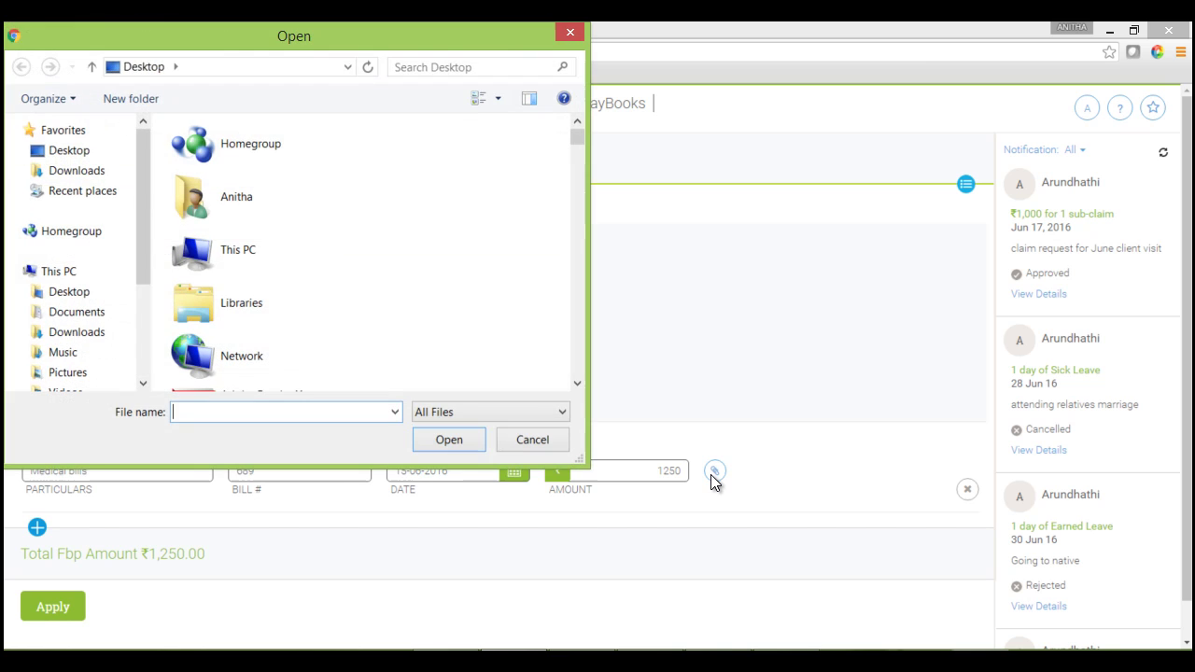
pyautogui.click(504, 441)
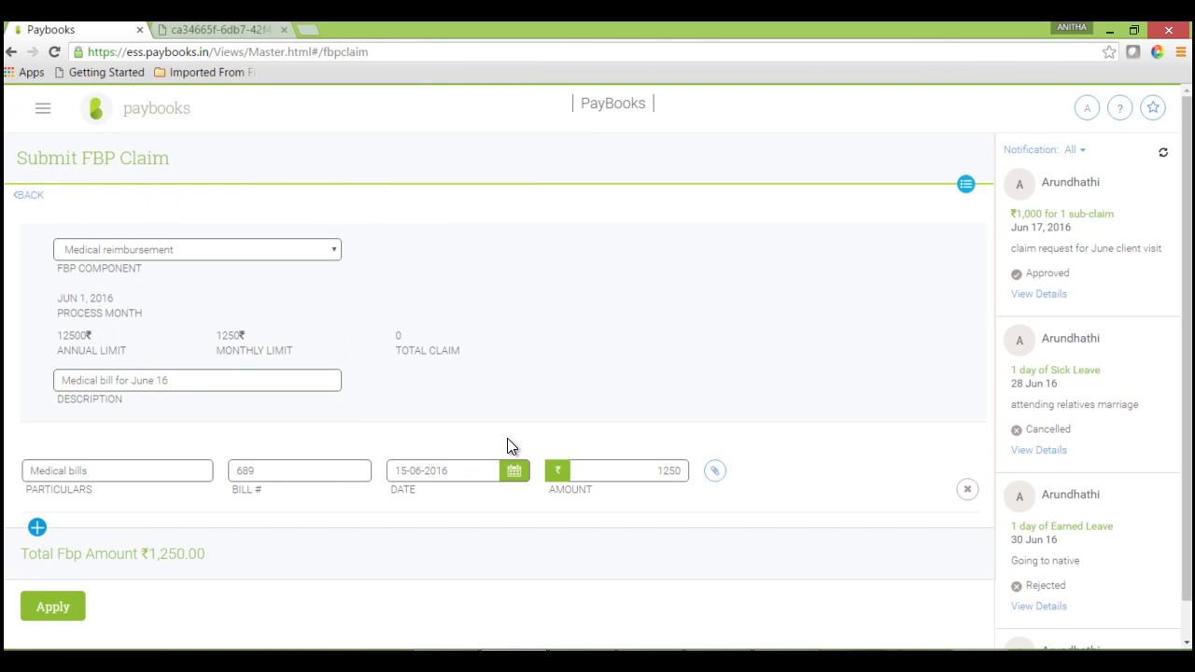
pyautogui.click(37, 528)
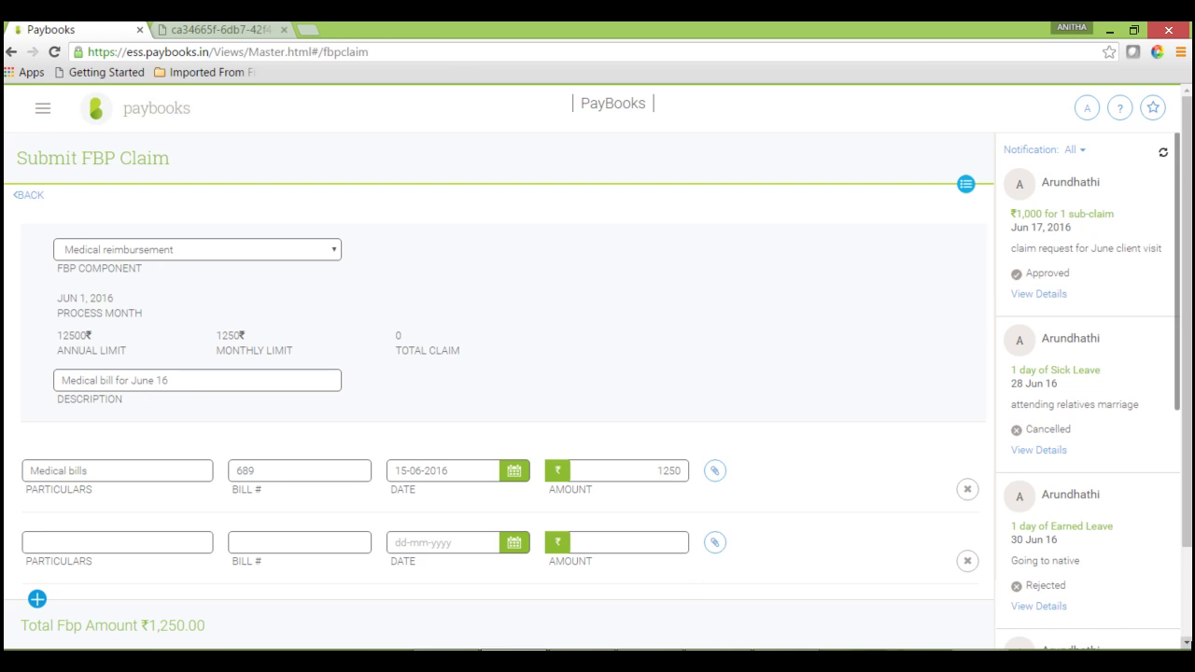
pyautogui.scroll(-2, 259, 564)
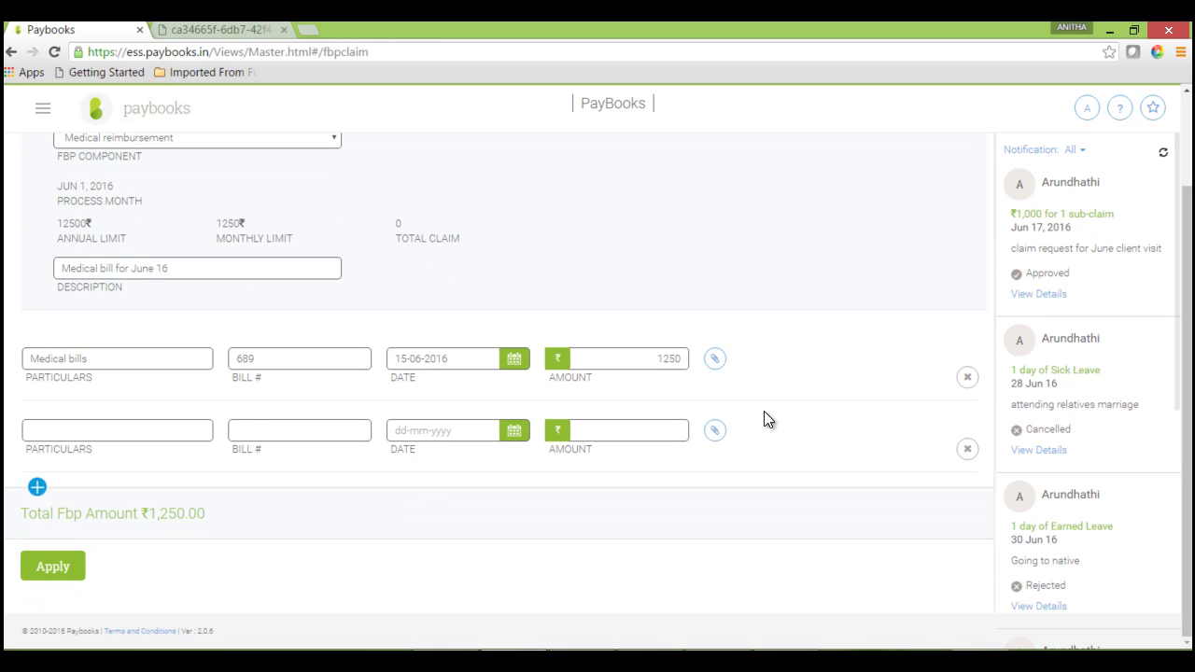
pyautogui.click(967, 449)
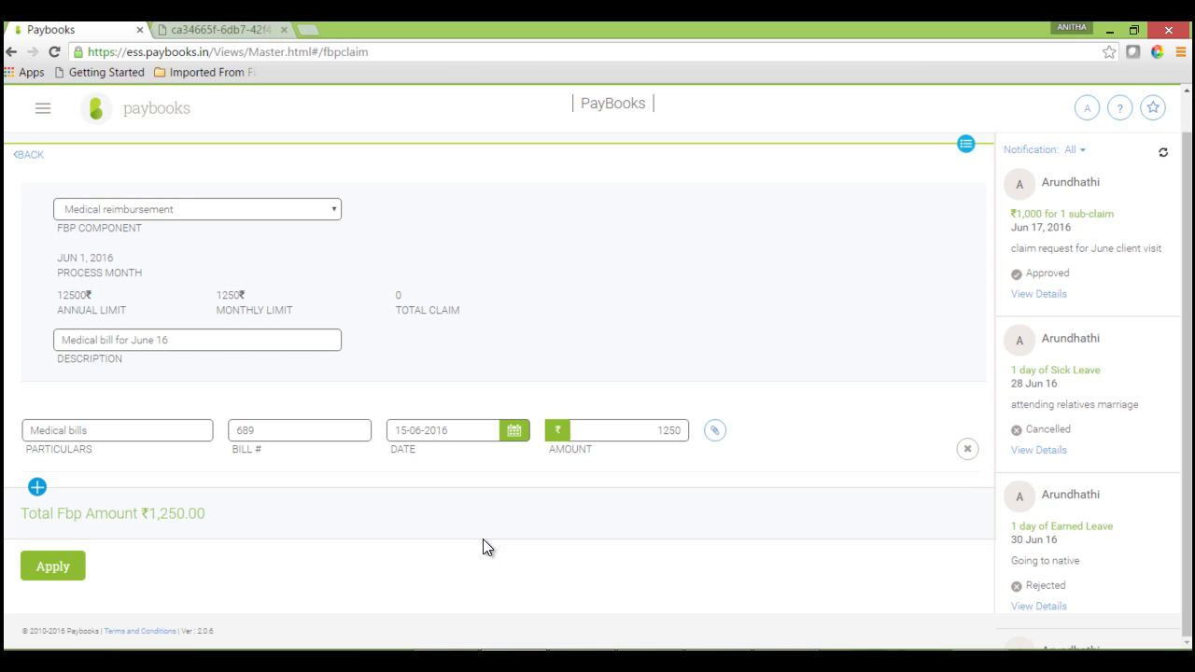
# Apply the ₹1,250 medical reimbursement claim so it appears as pending in the claim history.
pyautogui.click(71, 567)
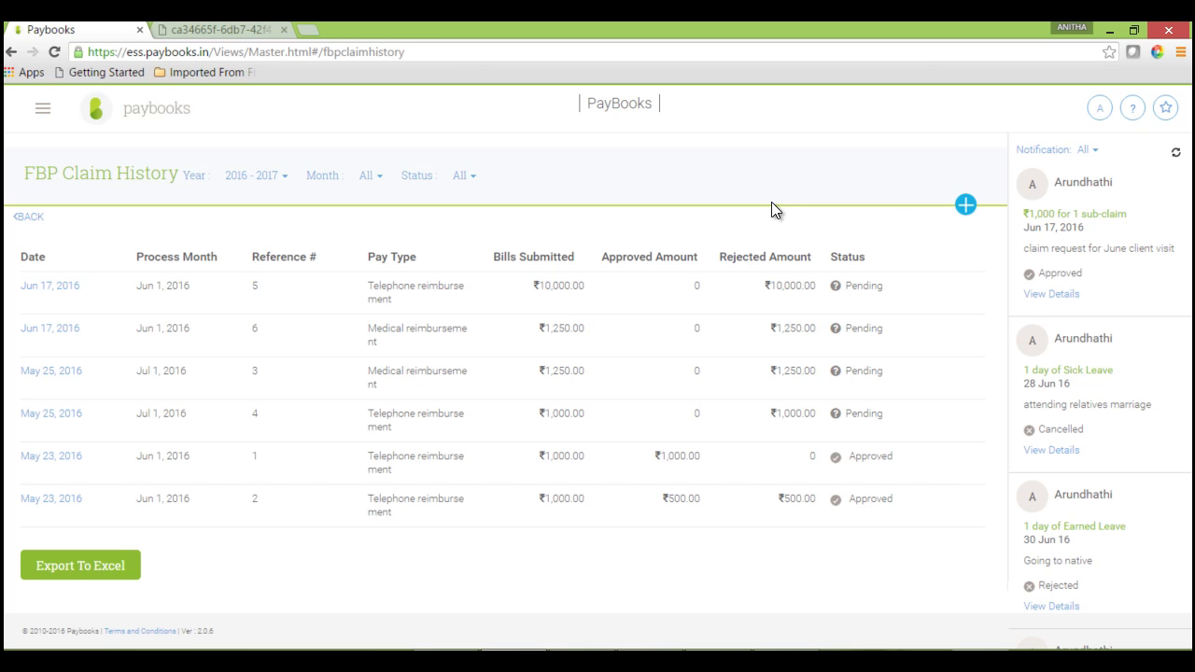
# Export the claim history to Excel and inspect the six claim rows and reference numbers.
pyautogui.click(108, 560)
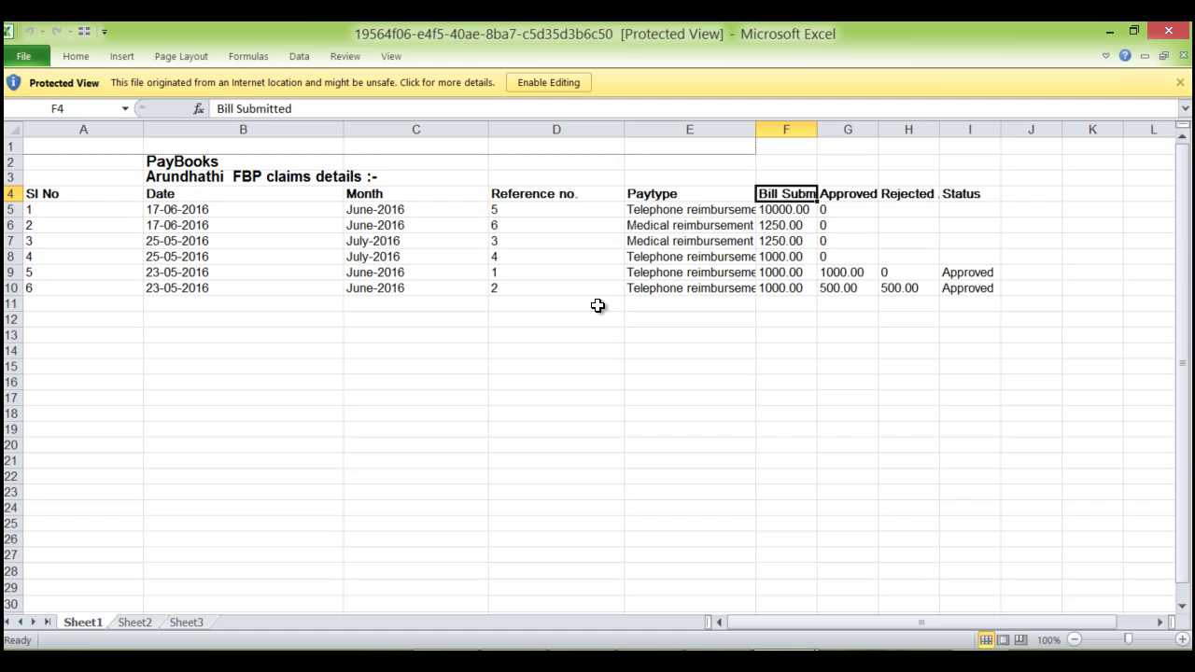
pyautogui.click(597, 304)
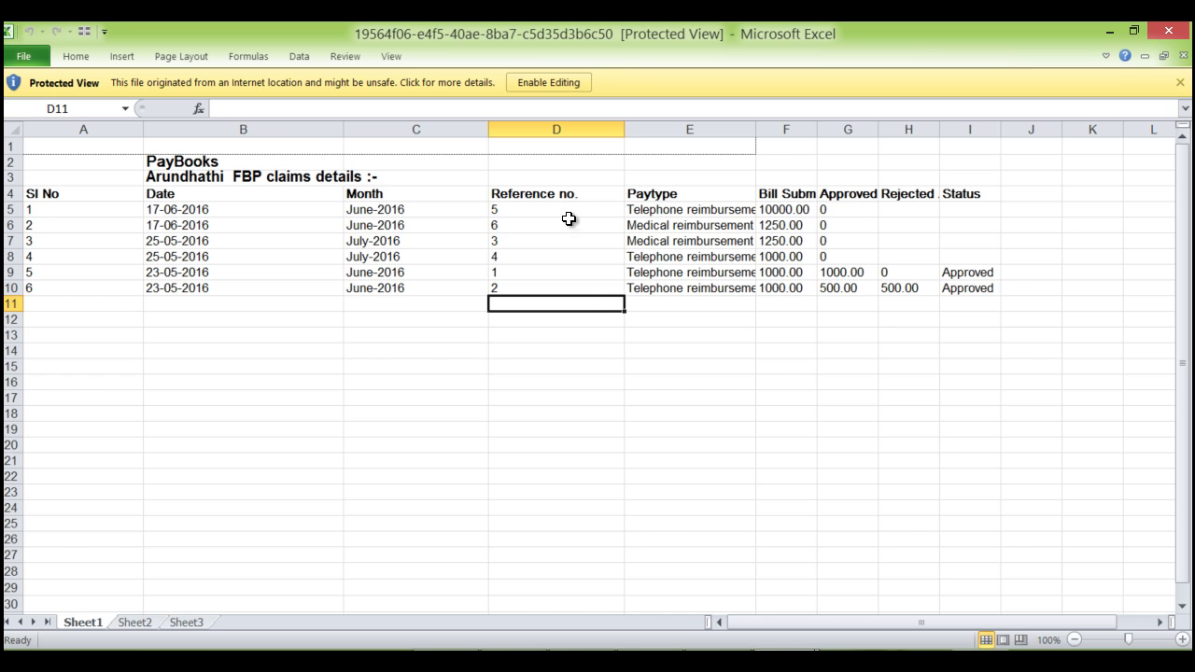
pyautogui.click(570, 224)
pyautogui.press('Up')
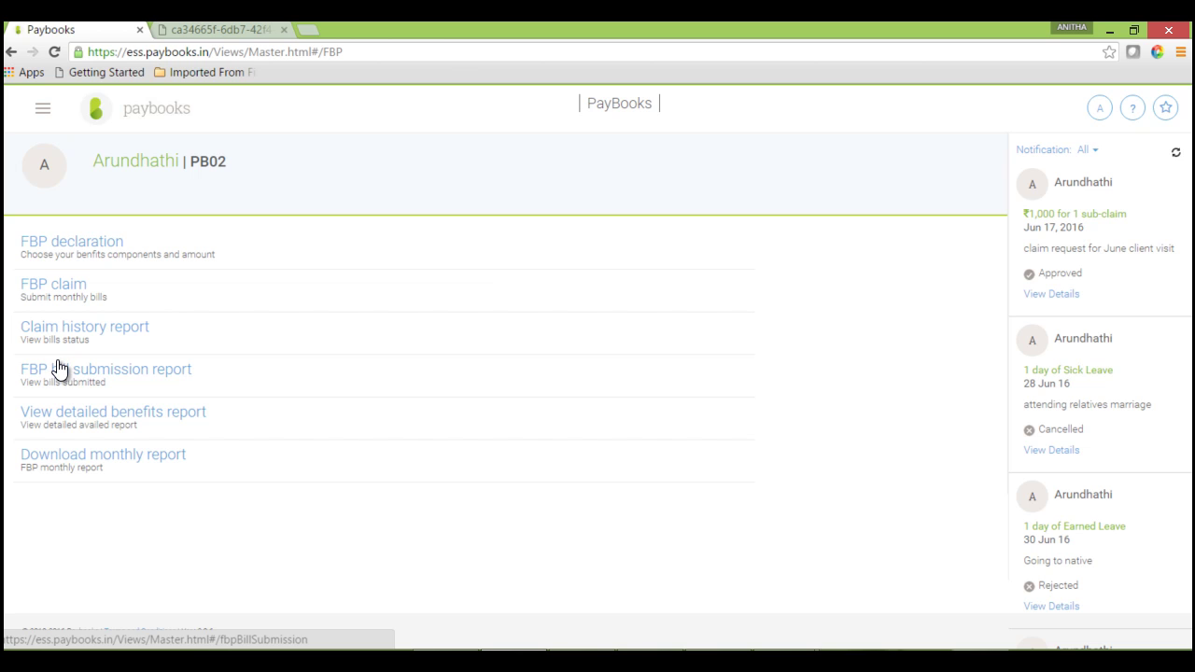
# Show the FBP bill submission report for the month of June-2016.
pyautogui.click(57, 369)
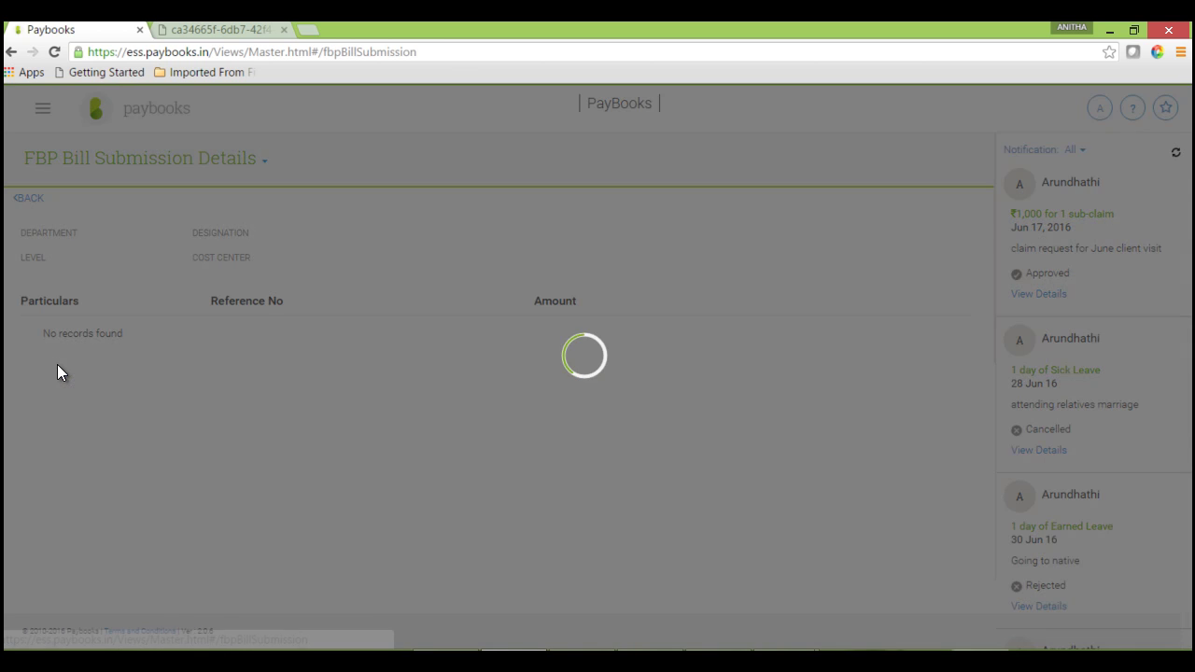
pyautogui.click(289, 167)
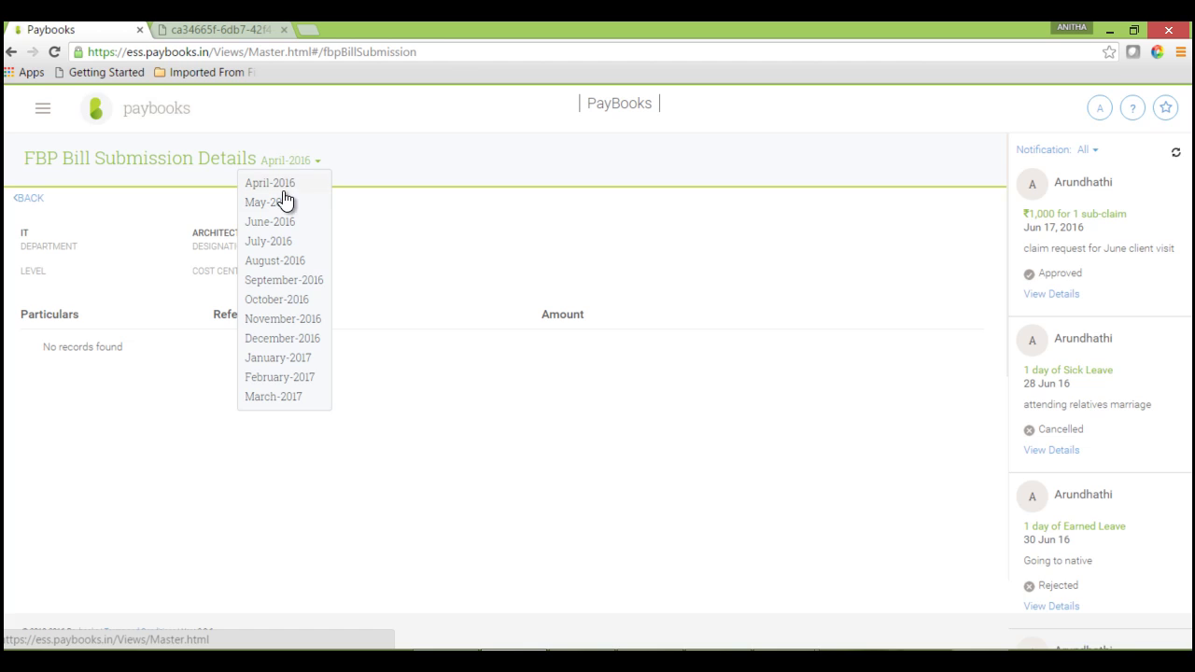
pyautogui.click(275, 223)
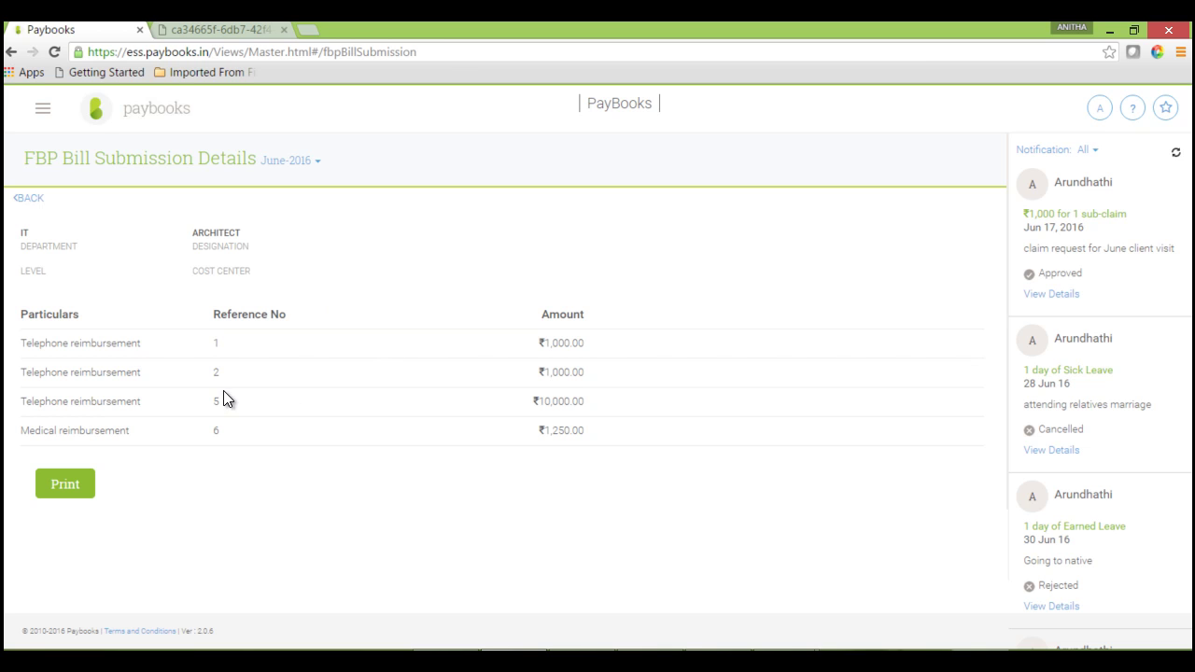
# Print the June-2016 bills to a PDF totalling 13250.00, then return to Paybooks.
pyautogui.click(80, 484)
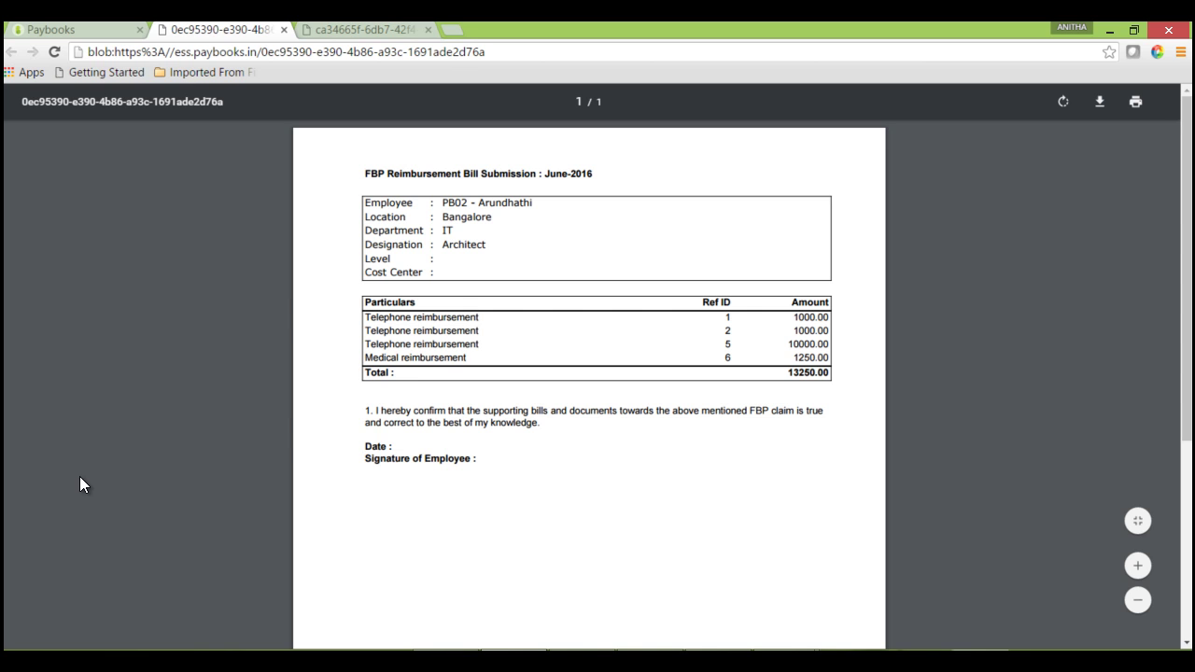
pyautogui.hotkey('ctrl', 'shift', 'Tab')
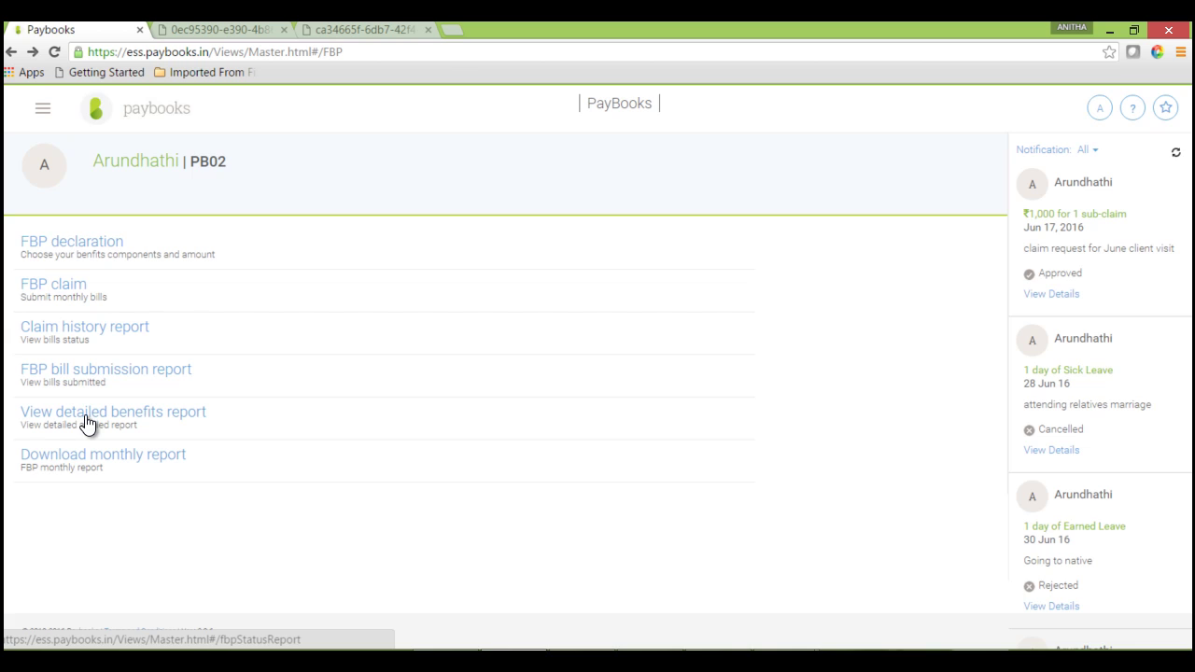
# Review the detailed benefits report's telephone availed amount and 18,500.00 eligibility balance.
pyautogui.click(85, 420)
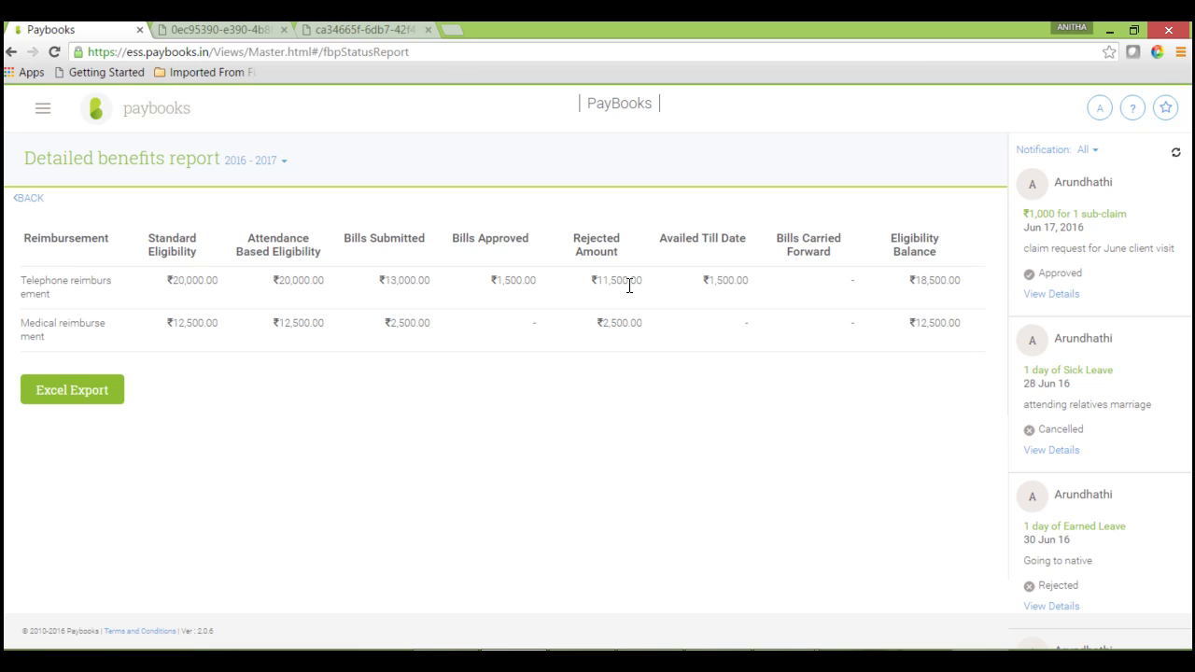
pyautogui.doubleClick(712, 280)
pyautogui.click(813, 287)
pyautogui.doubleClick(917, 285)
pyautogui.click(914, 285)
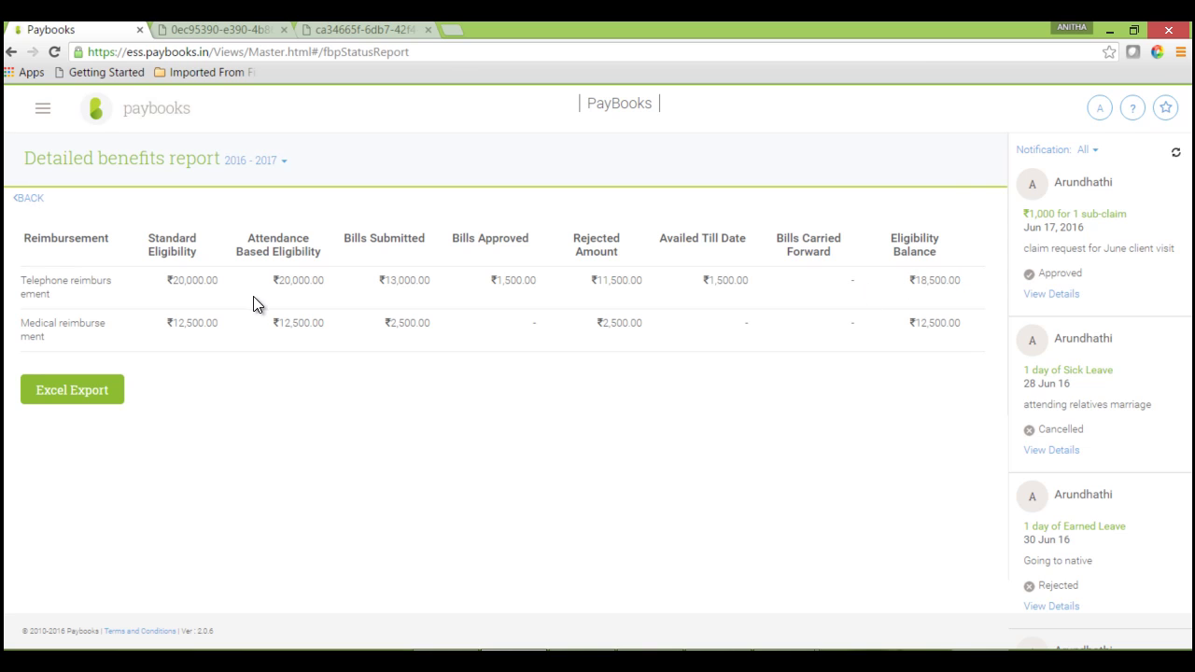
# Export the detailed benefits report to Excel and return to the FBP menu page.
pyautogui.click(101, 391)
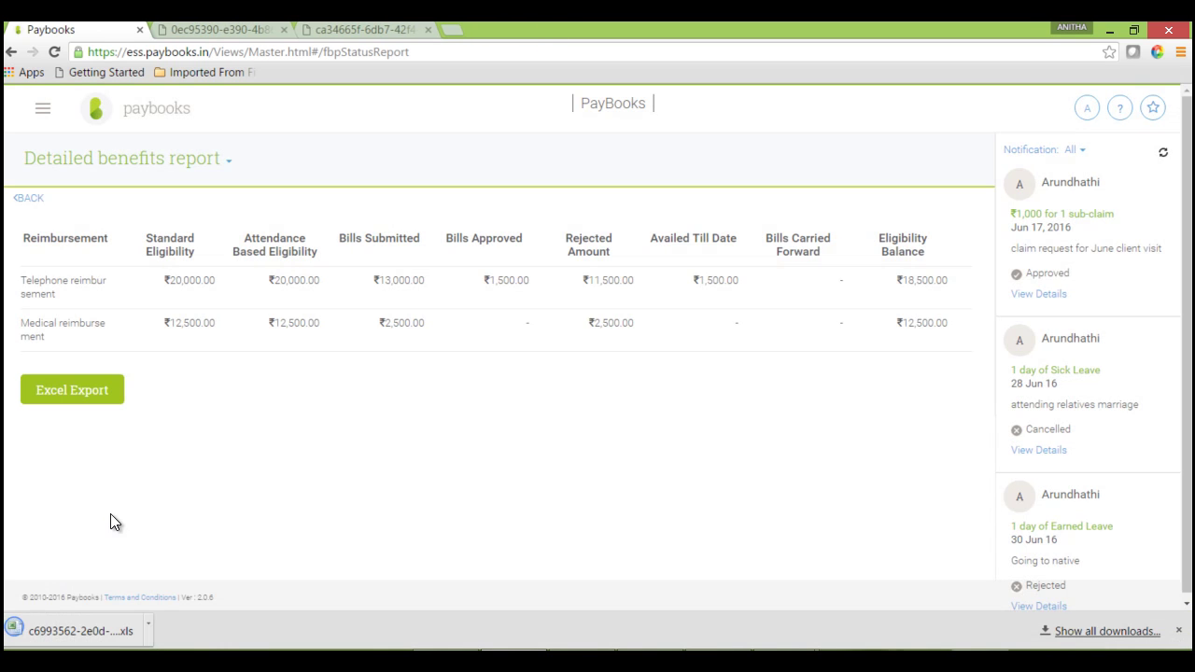
pyautogui.click(150, 632)
pyautogui.click(38, 198)
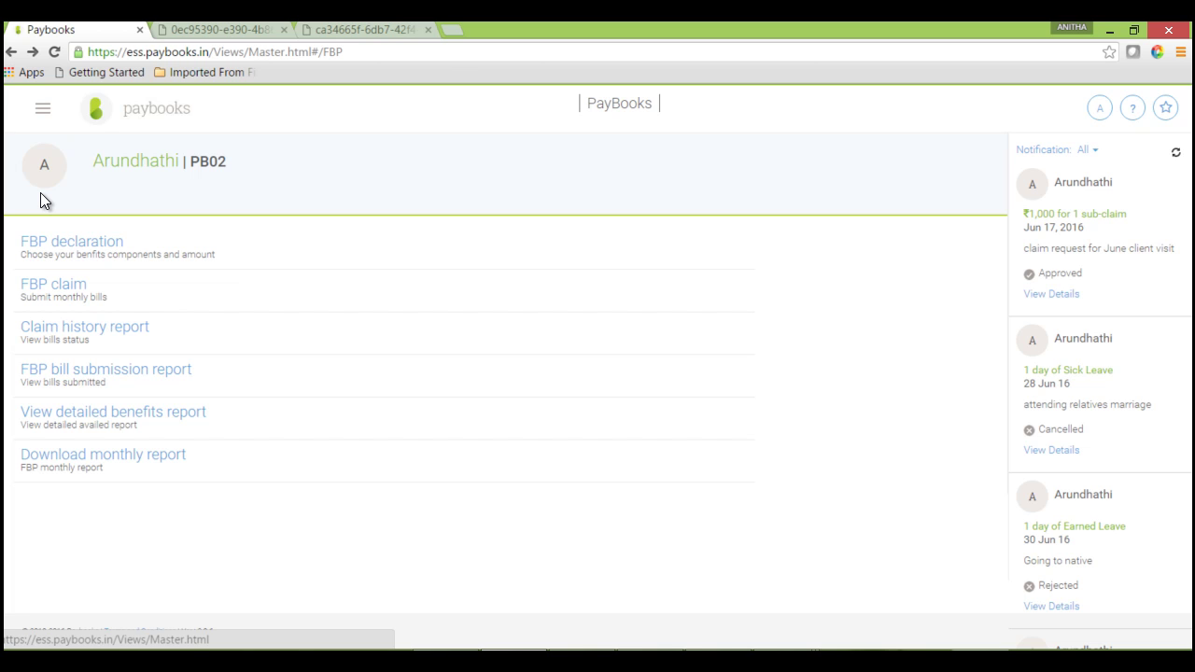
# Download the FBP monthly report and select April-2016's telephone eligibility of 2000 in Excel.
pyautogui.click(90, 450)
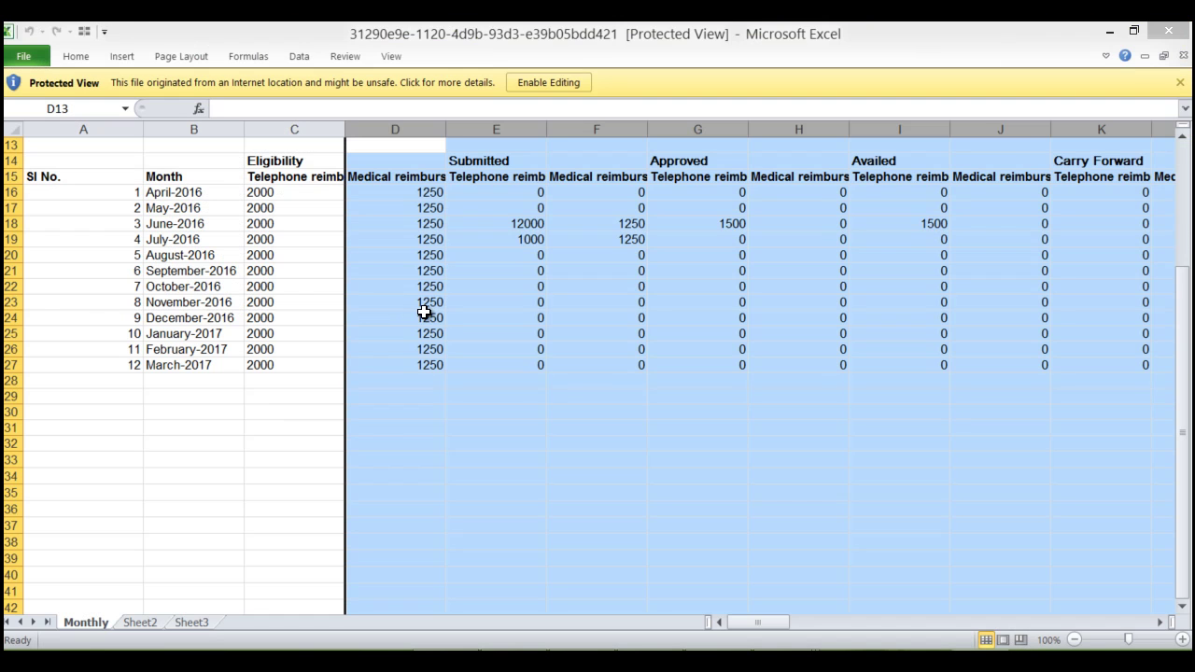
pyautogui.click(348, 227)
pyautogui.click(213, 194)
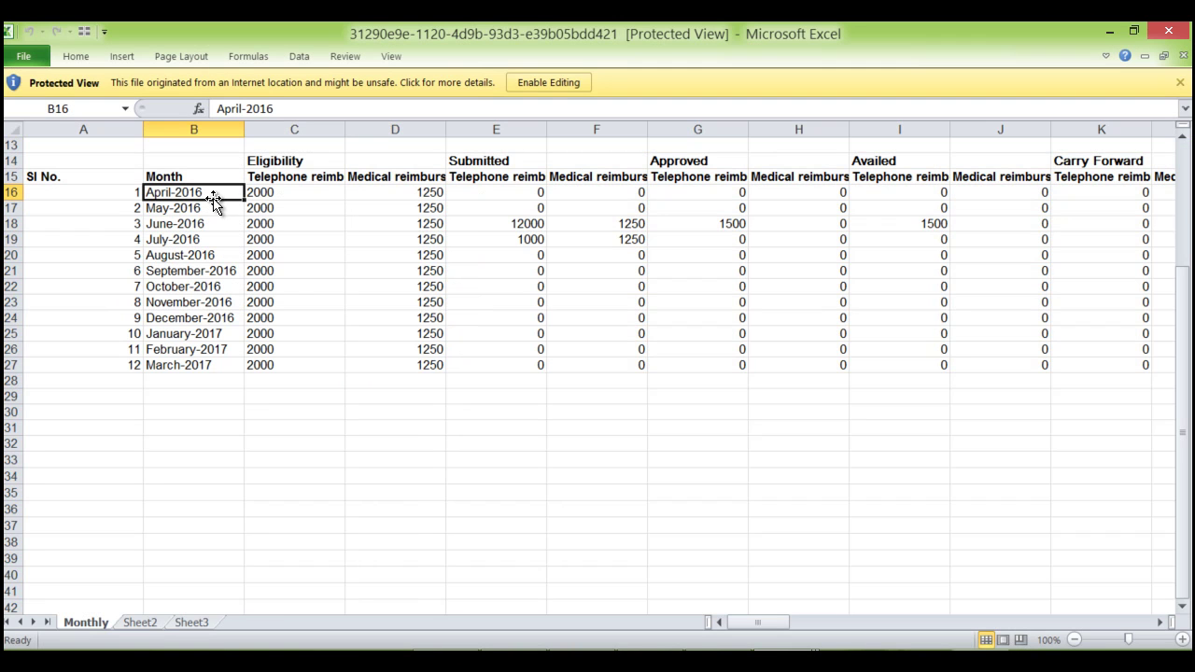
pyautogui.click(254, 207)
pyautogui.click(267, 195)
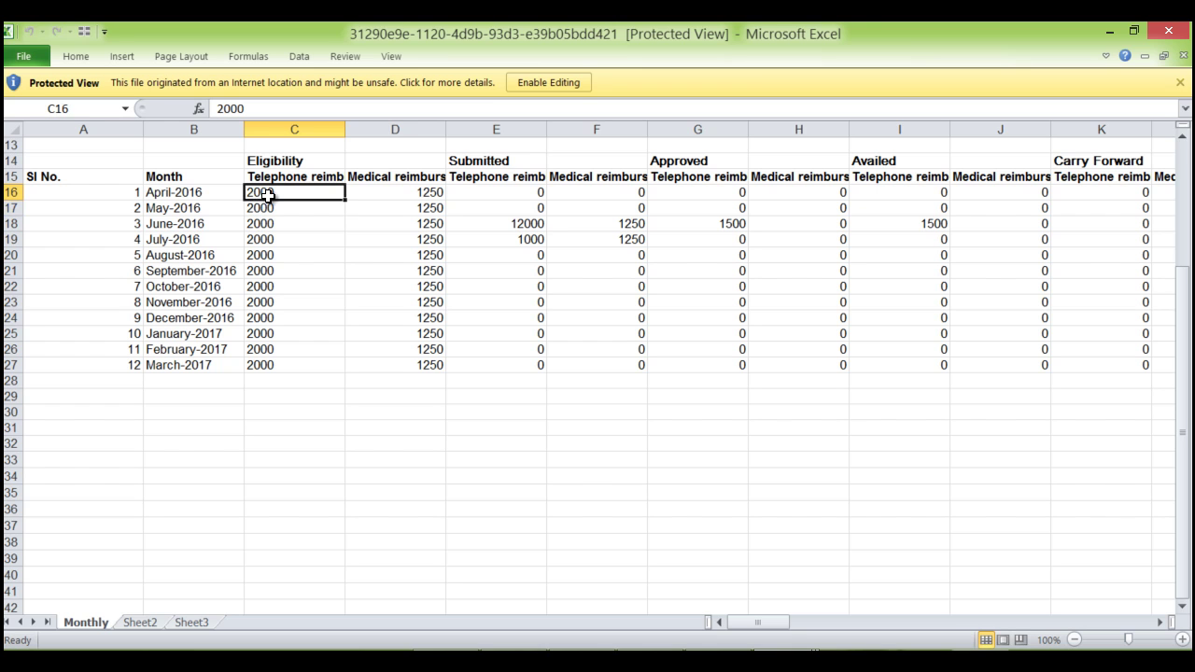
# Step along April's row 16 to L16, jump to the top, then return to Paybooks.
pyautogui.press('Right')
pyautogui.press('Right')
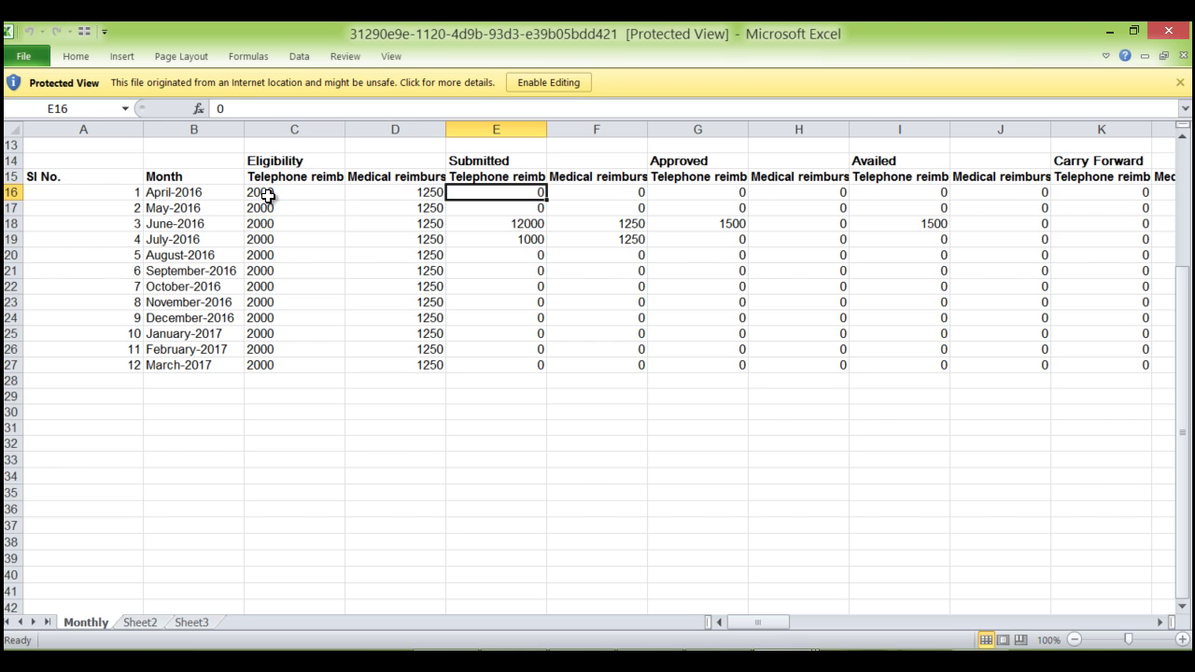
pyautogui.press('Right')
pyautogui.press('Right')
pyautogui.press('Right')
pyautogui.press('Right')
pyautogui.press('Right')
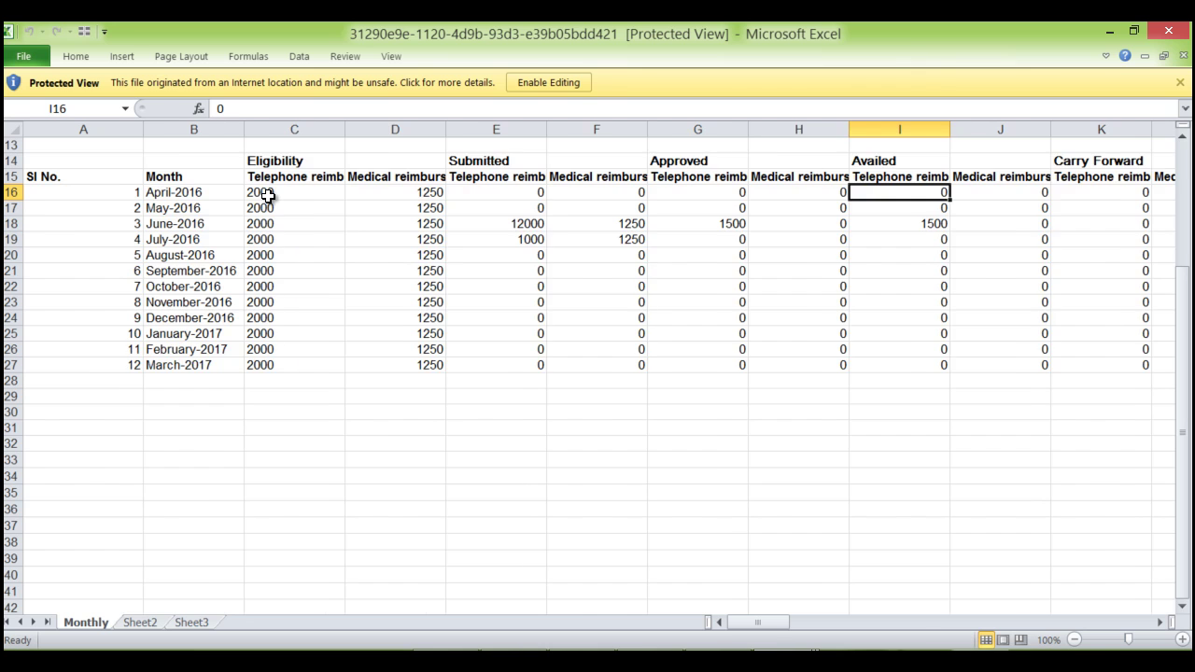
pyautogui.press('Right')
pyautogui.press('Left')
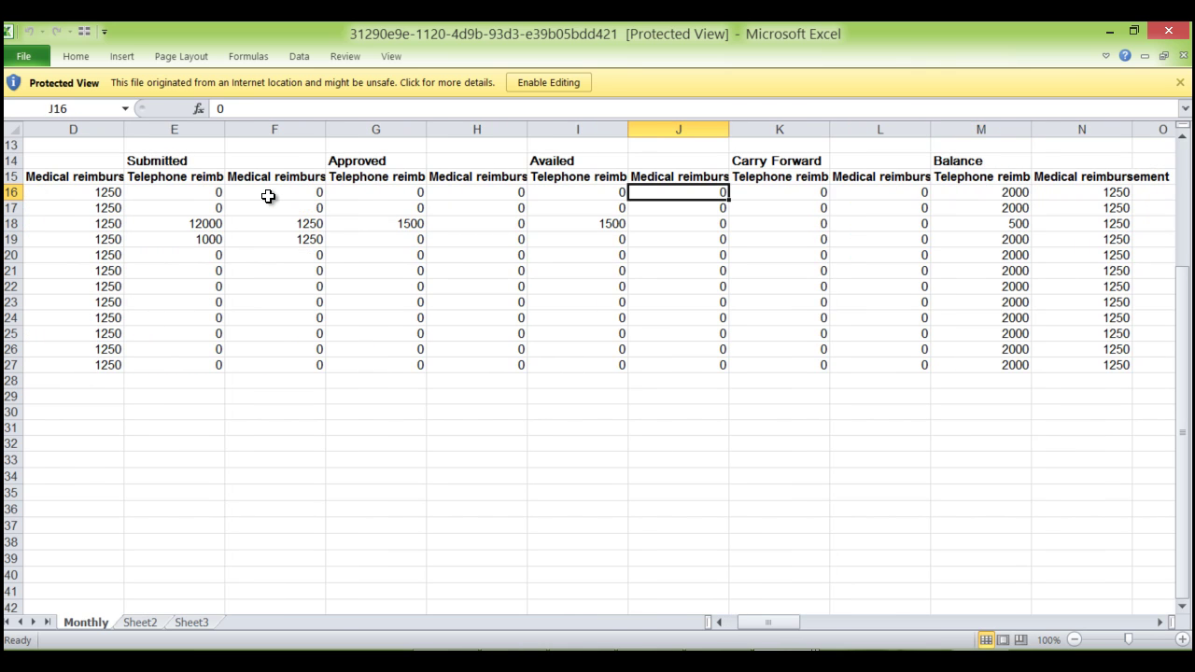
pyautogui.press('Right')
pyautogui.press('Right')
pyautogui.press('Right')
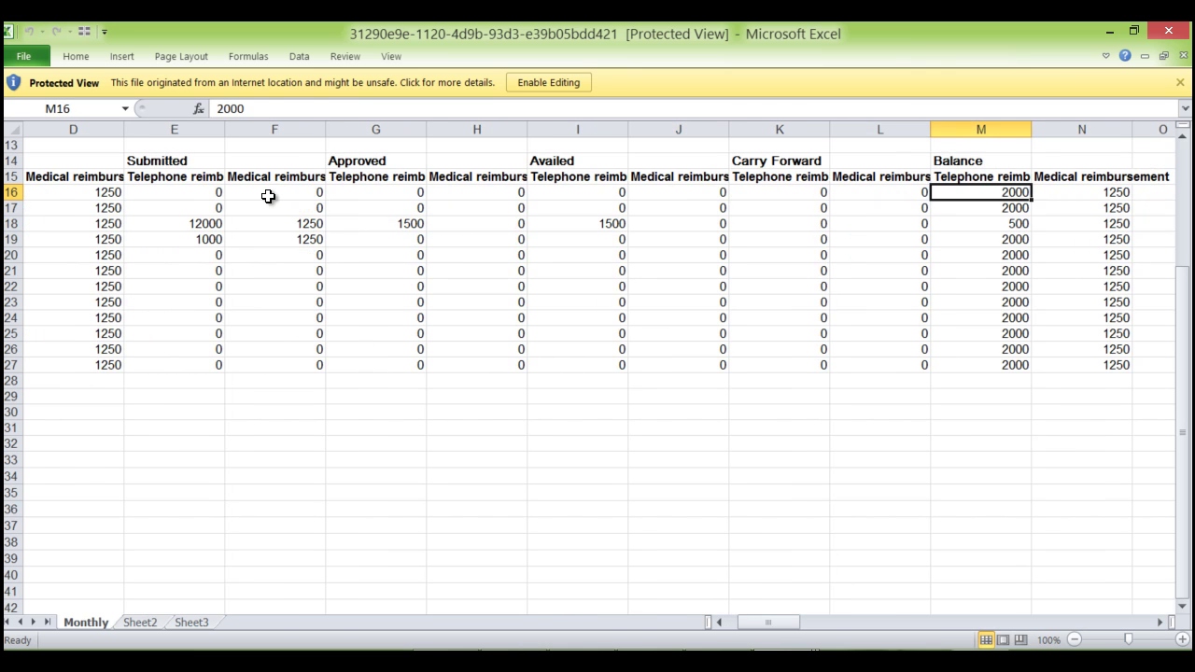
pyautogui.hotkey('ctrl', 'Home')
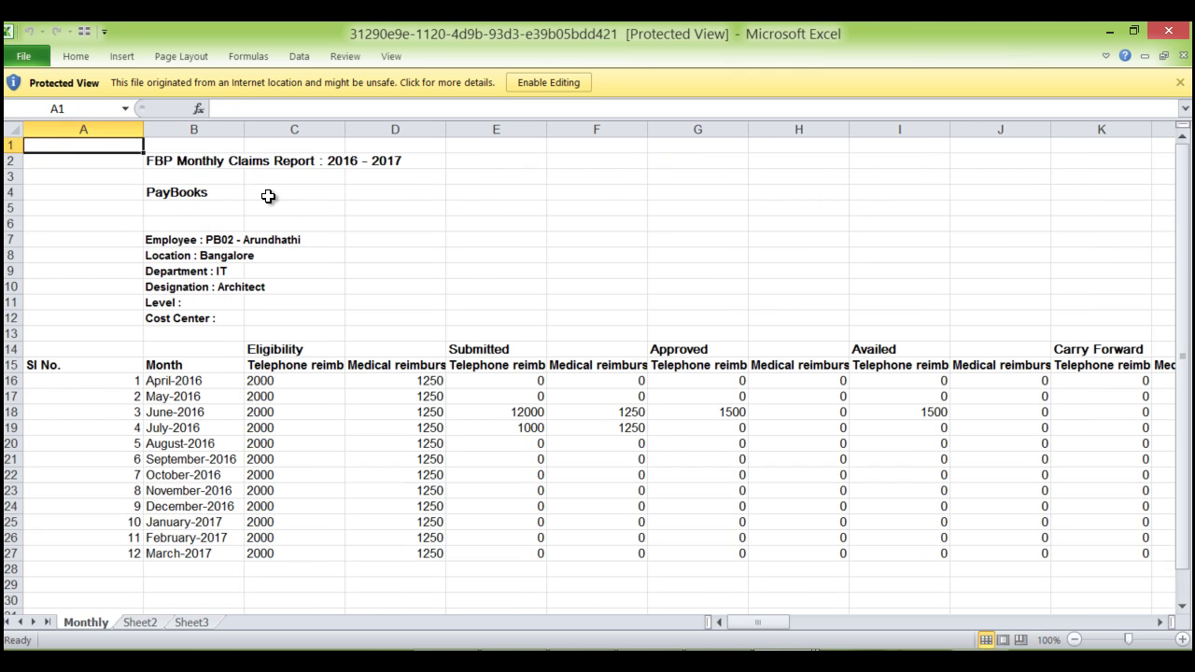
pyautogui.click(509, 651)
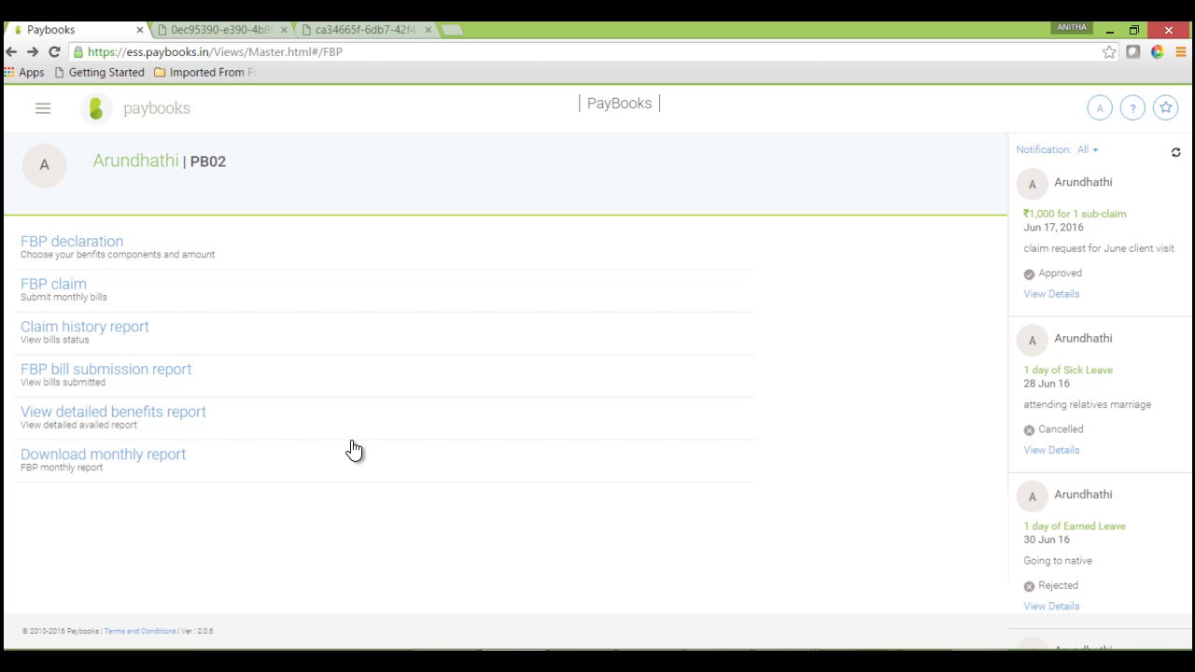